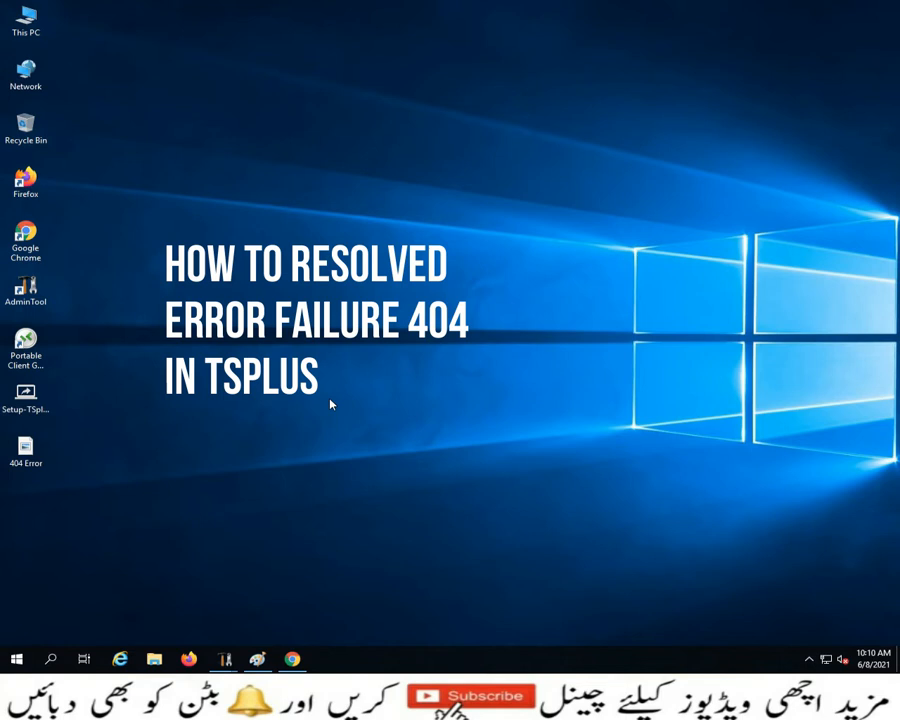
Review the 404 Error image in Paint and open the TSplus AdminTool console
{"action": "left_click", "coordinate": [258, 659]}
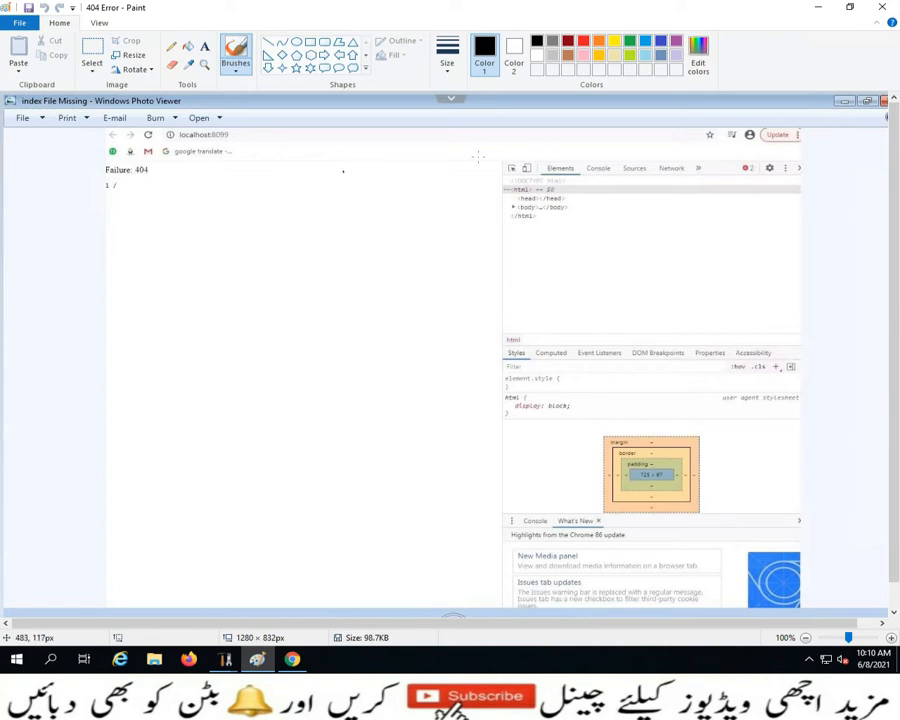
{"action": "left_click", "coordinate": [820, 9]}
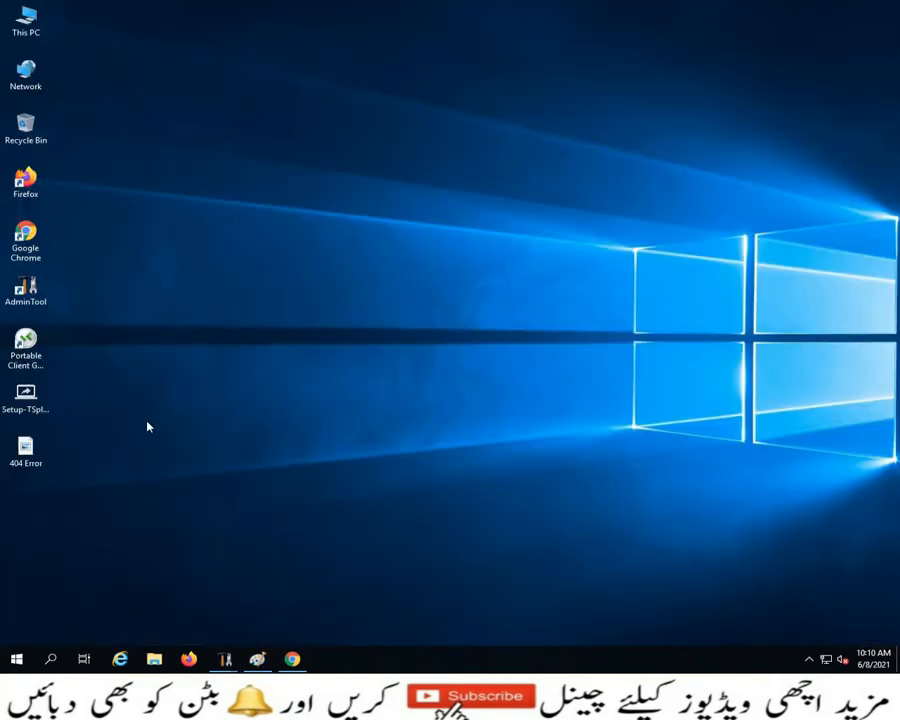
{"action": "double_click", "coordinate": [19, 292]}
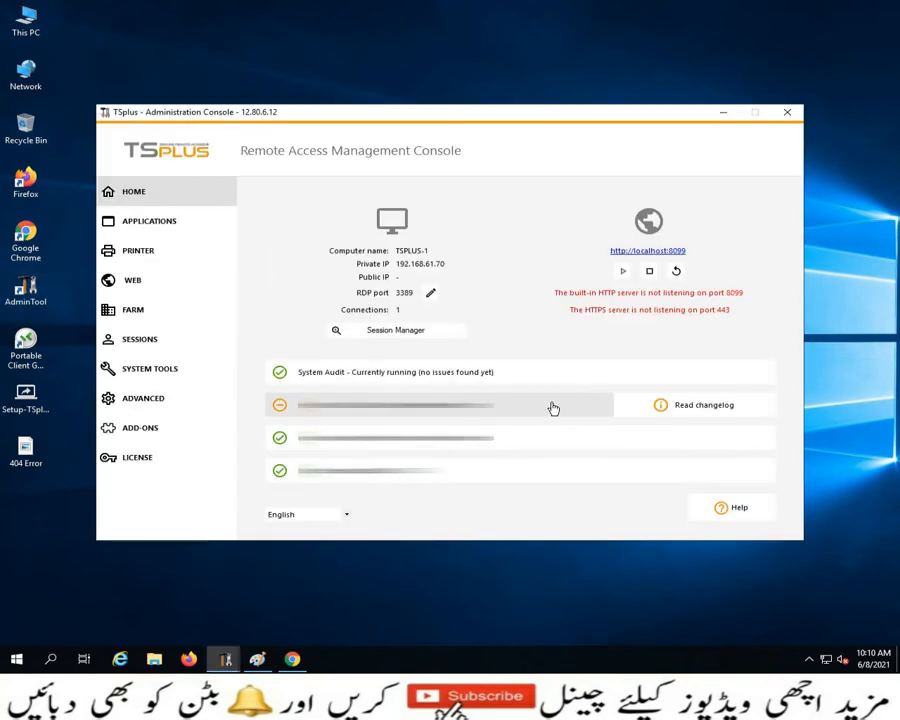
{"action": "left_click_drag", "start_coordinate": [658, 119], "coordinate": [655, 78]}
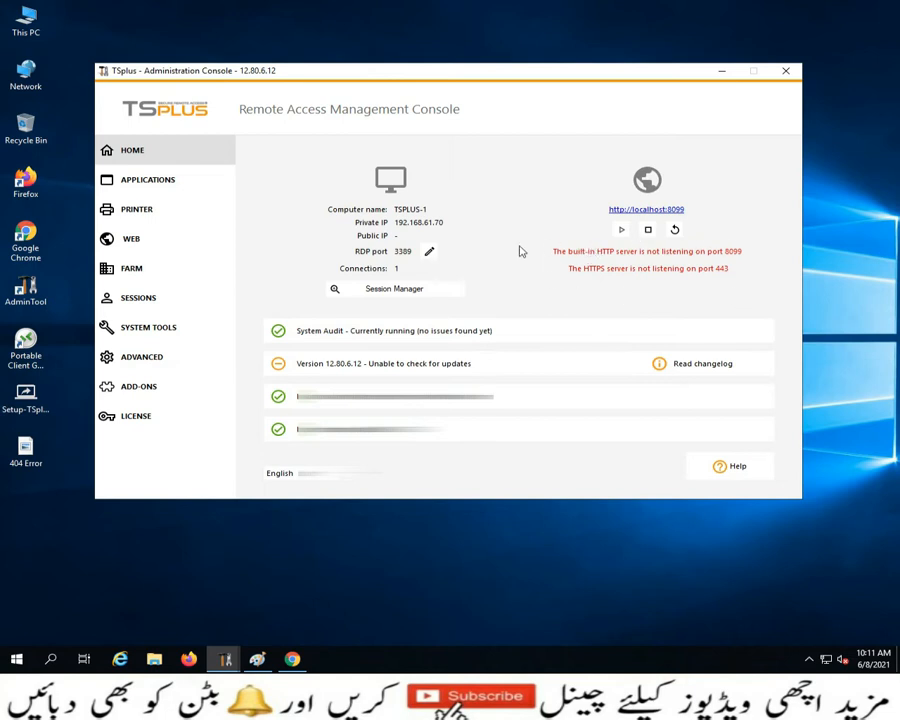
{"action": "left_click", "coordinate": [642, 210]}
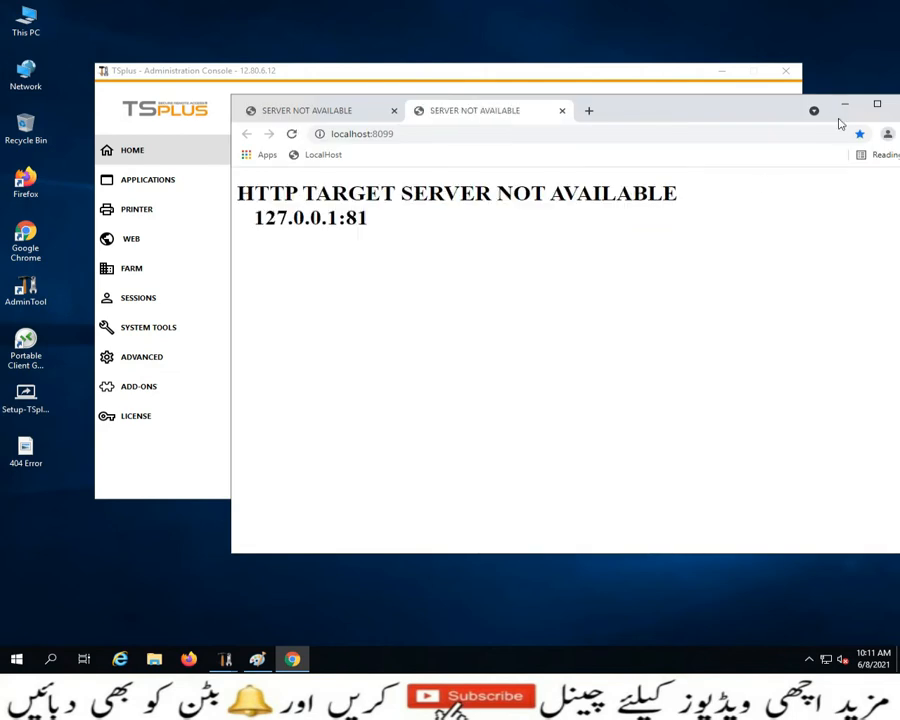
{"action": "left_click", "coordinate": [877, 104]}
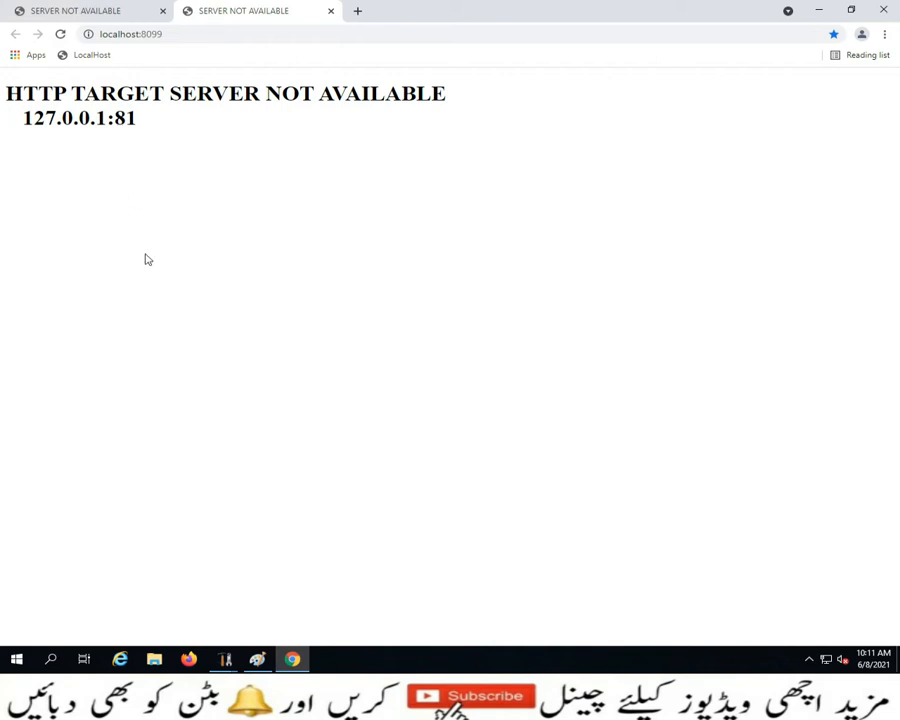
{"action": "right_click", "coordinate": [416, 243]}
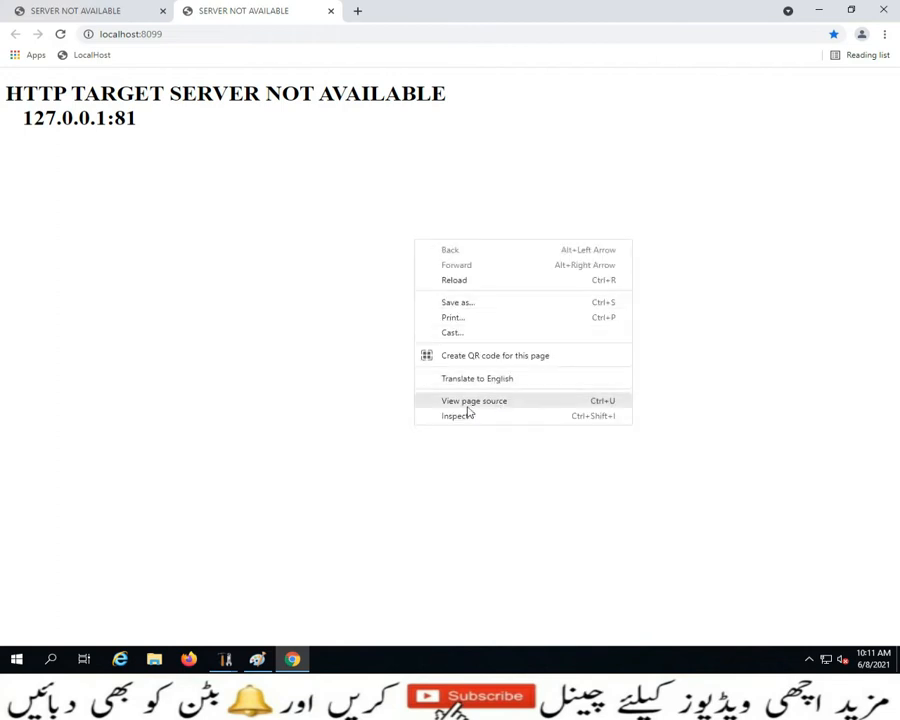
{"action": "left_click", "coordinate": [503, 408]}
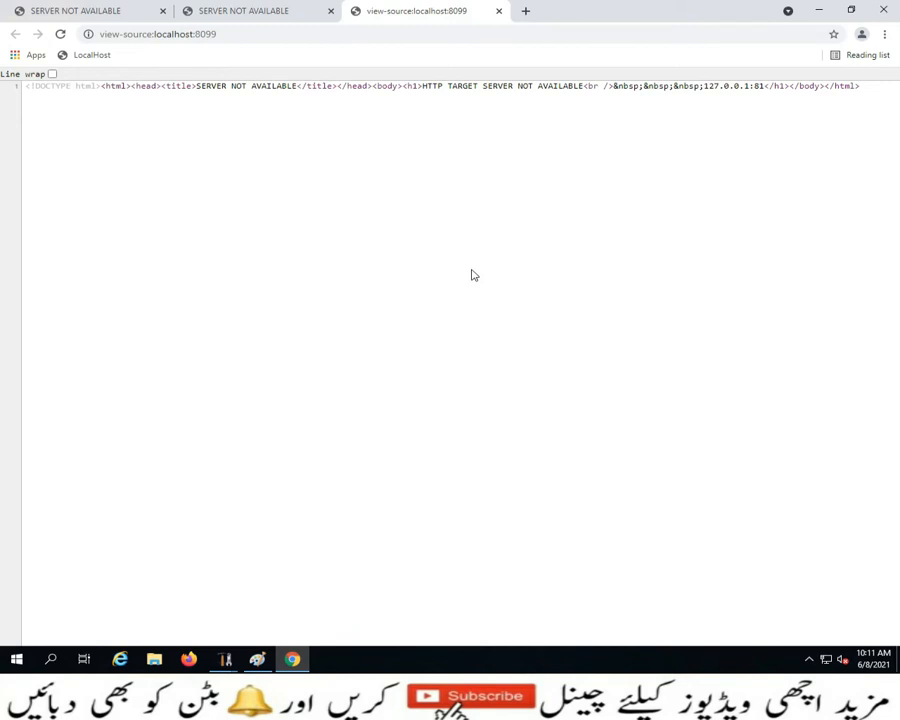
{"action": "left_click", "coordinate": [288, 18]}
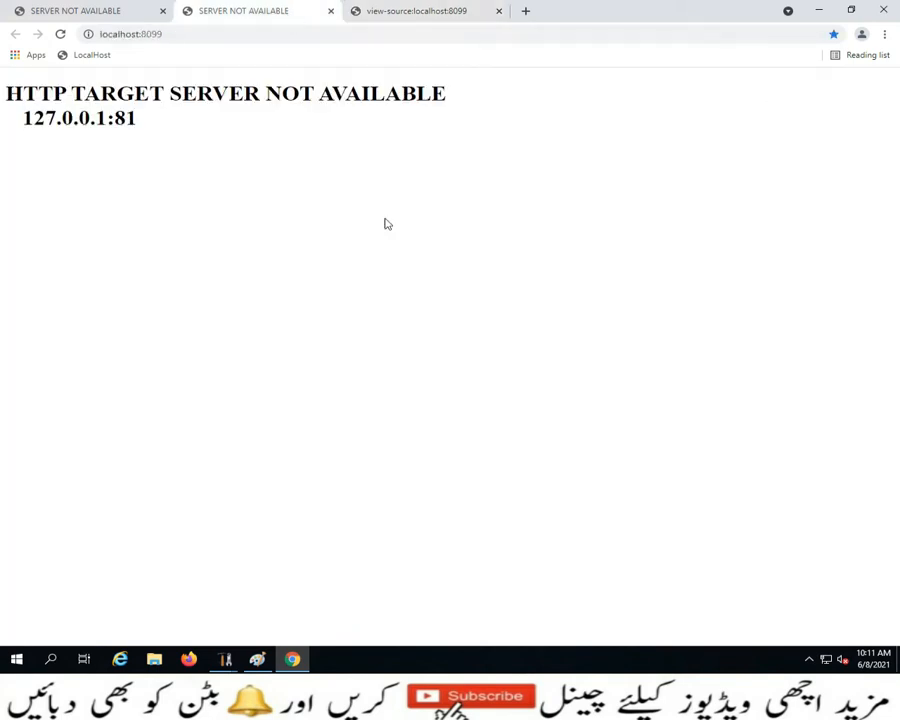
Inspect the portal page's HTML elements and compare them with the 404 Error image in Paint
{"action": "right_click", "coordinate": [356, 219]}
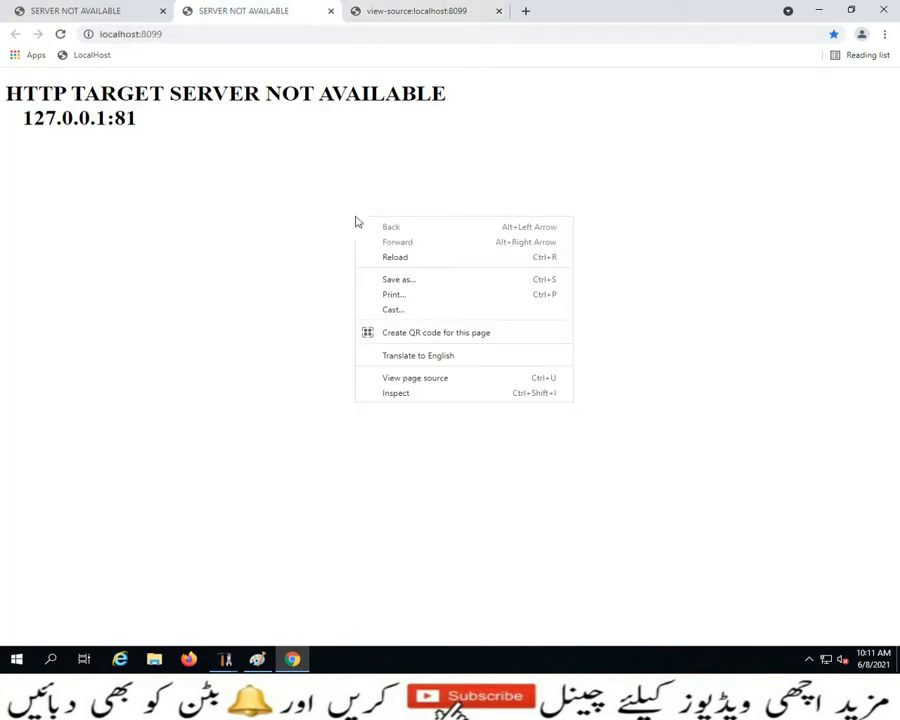
{"action": "left_click", "coordinate": [394, 397]}
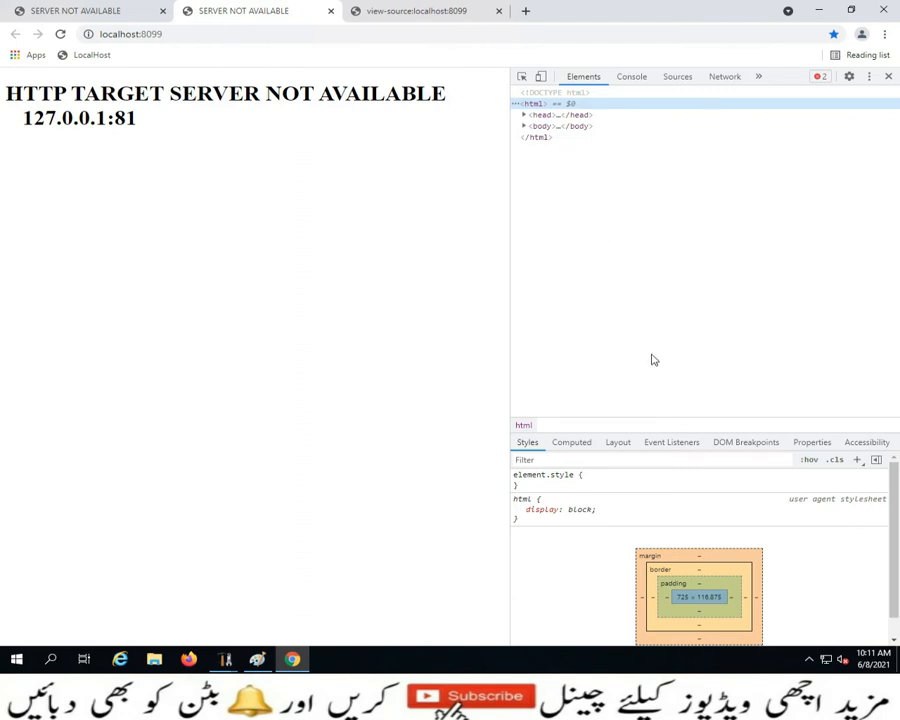
{"action": "left_click", "coordinate": [257, 659]}
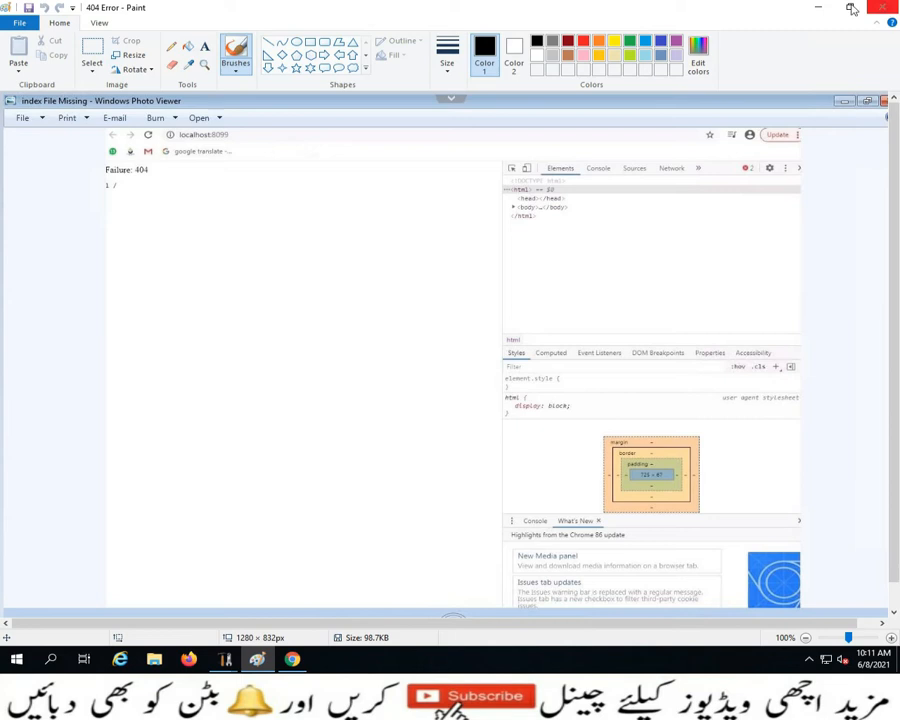
{"action": "left_click", "coordinate": [818, 7]}
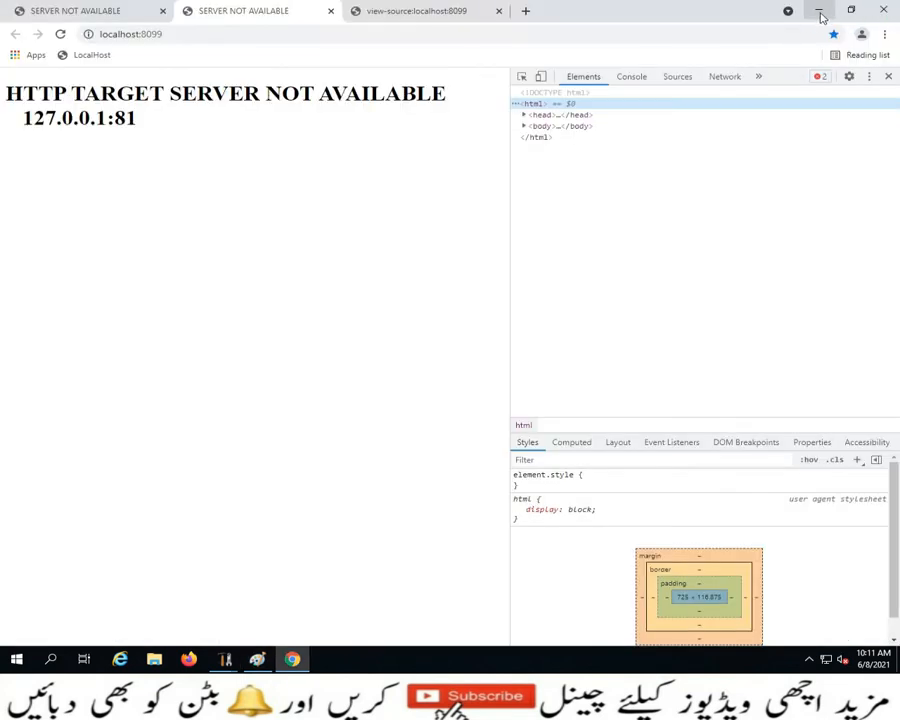
{"action": "left_click", "coordinate": [820, 12]}
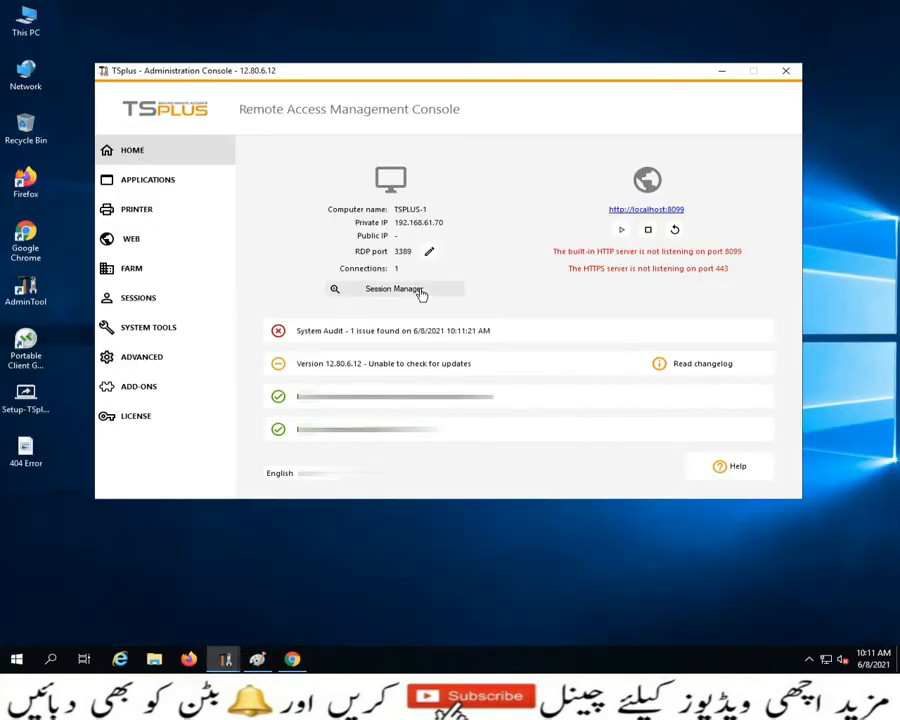
Set the default HTTP web server to the built-in one in the TSplus web server settings
{"action": "left_click", "coordinate": [140, 241]}
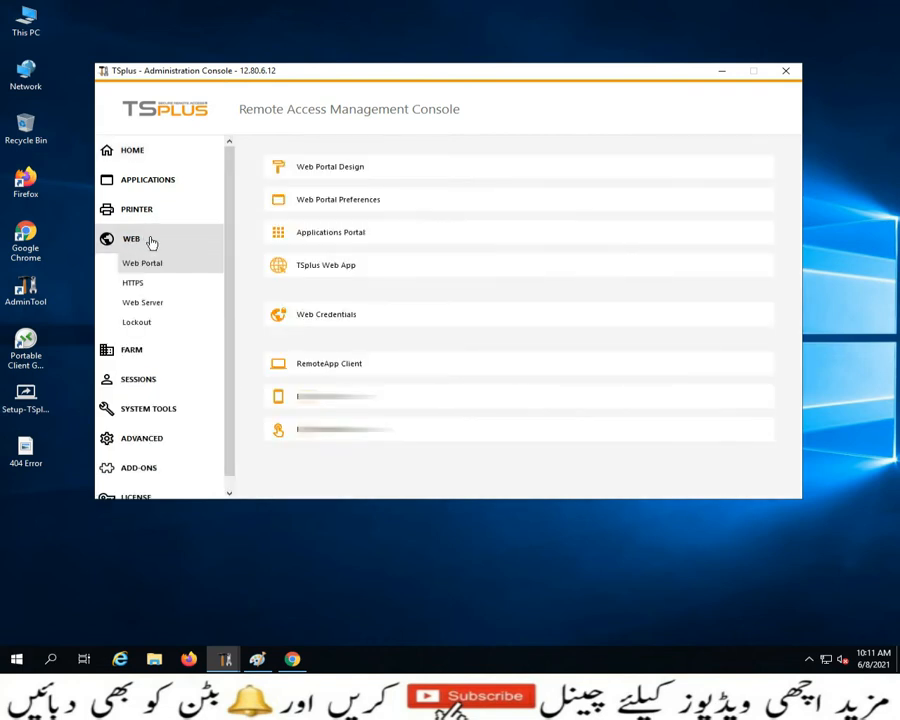
{"action": "left_click", "coordinate": [155, 305]}
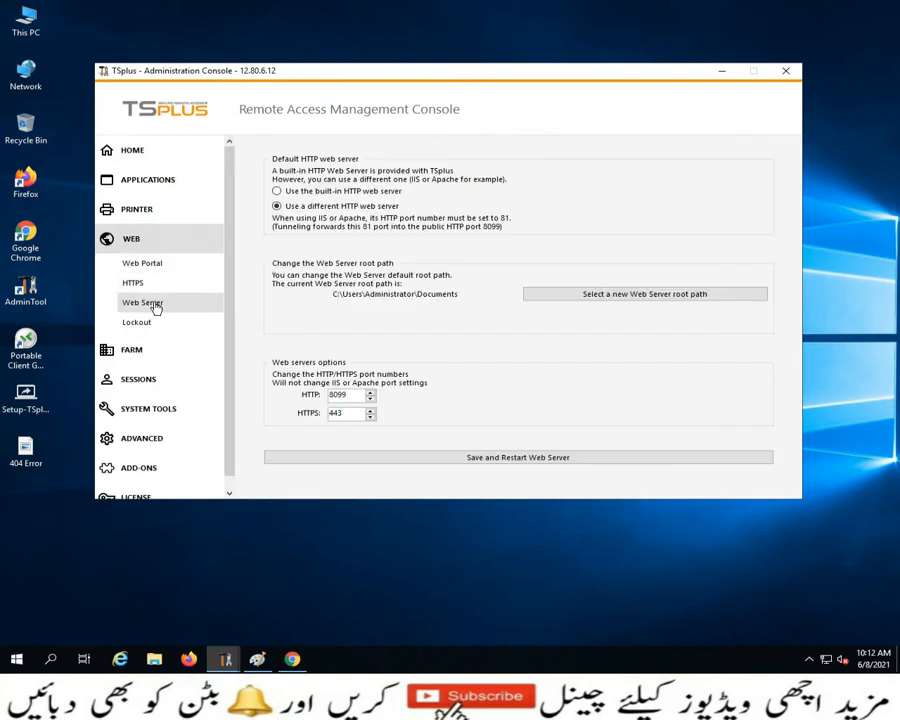
{"action": "left_click", "coordinate": [284, 192]}
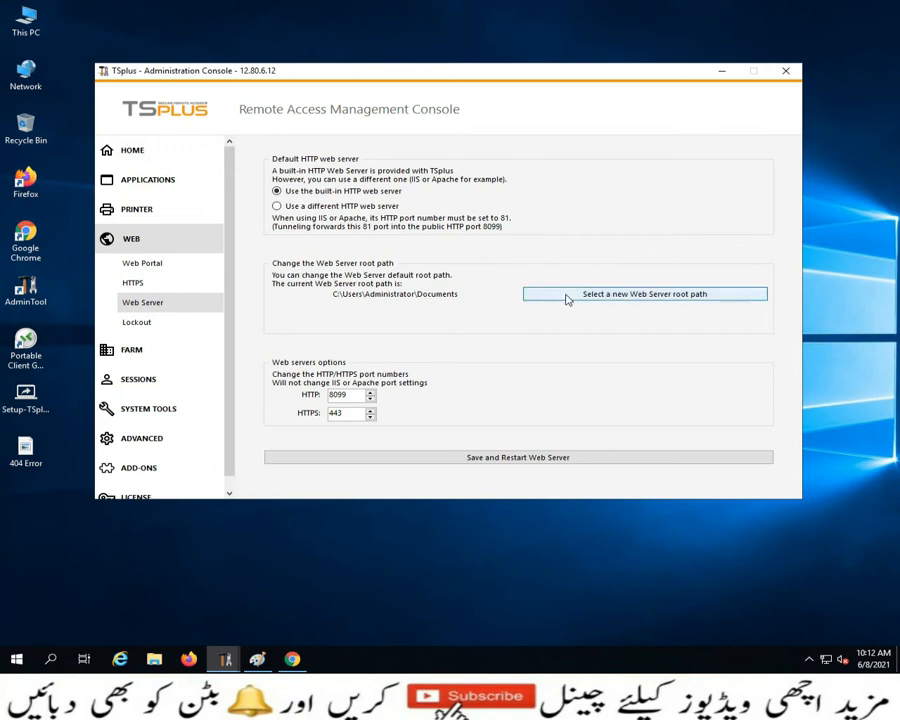
Start selecting a new web server root path and expand Program Files (x86) on Local Disk (C:)
{"action": "left_click", "coordinate": [596, 297]}
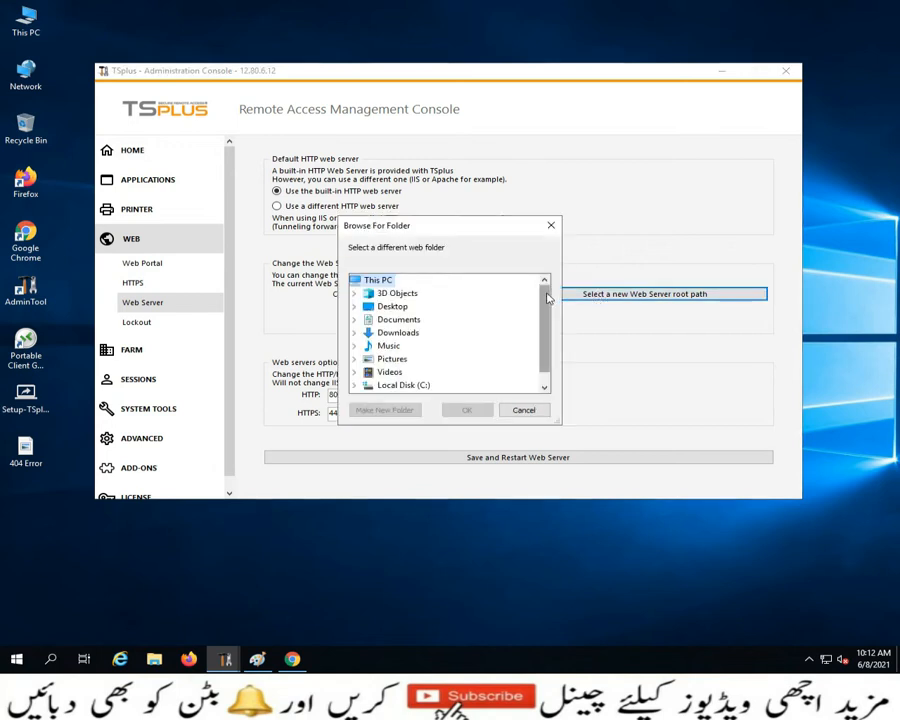
{"action": "left_click_drag", "start_coordinate": [542, 302], "coordinate": [545, 366]}
{"action": "left_click_drag", "start_coordinate": [459, 230], "coordinate": [603, 207]}
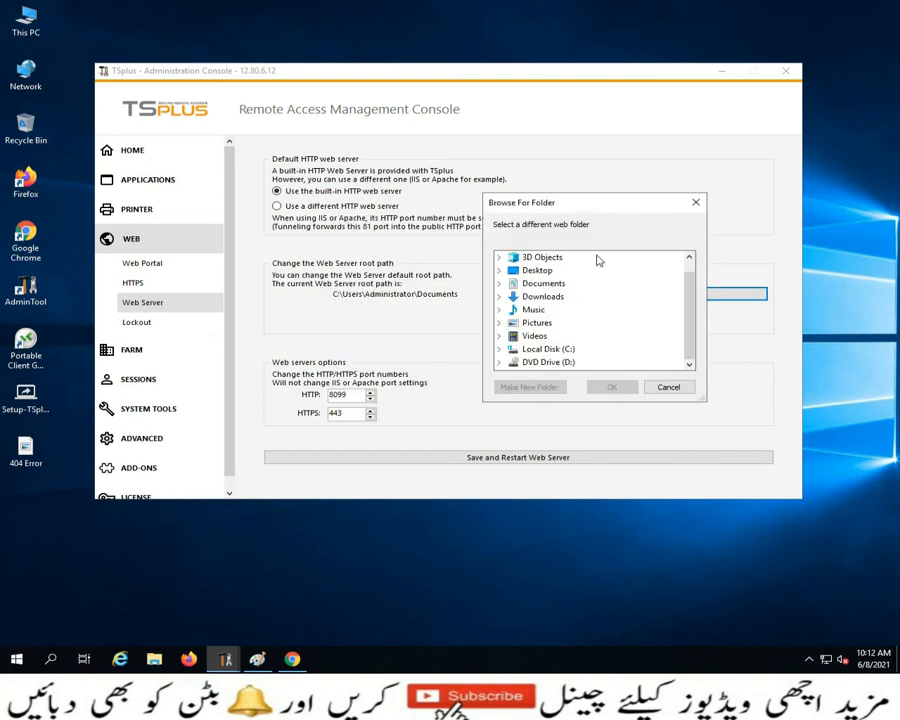
{"action": "left_click_drag", "start_coordinate": [622, 203], "coordinate": [487, 130]}
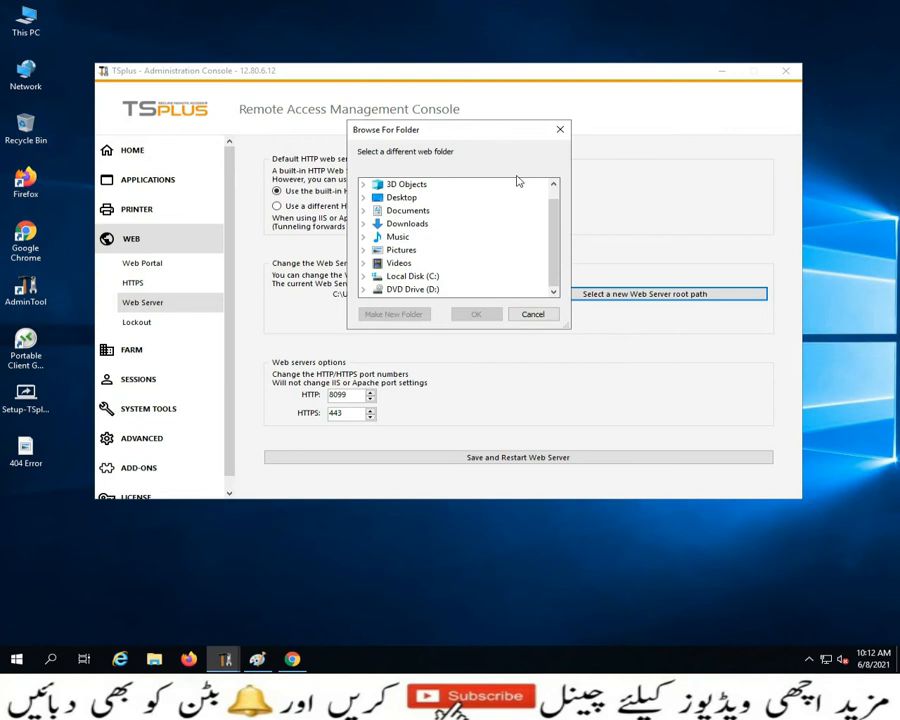
{"action": "left_click", "coordinate": [364, 277]}
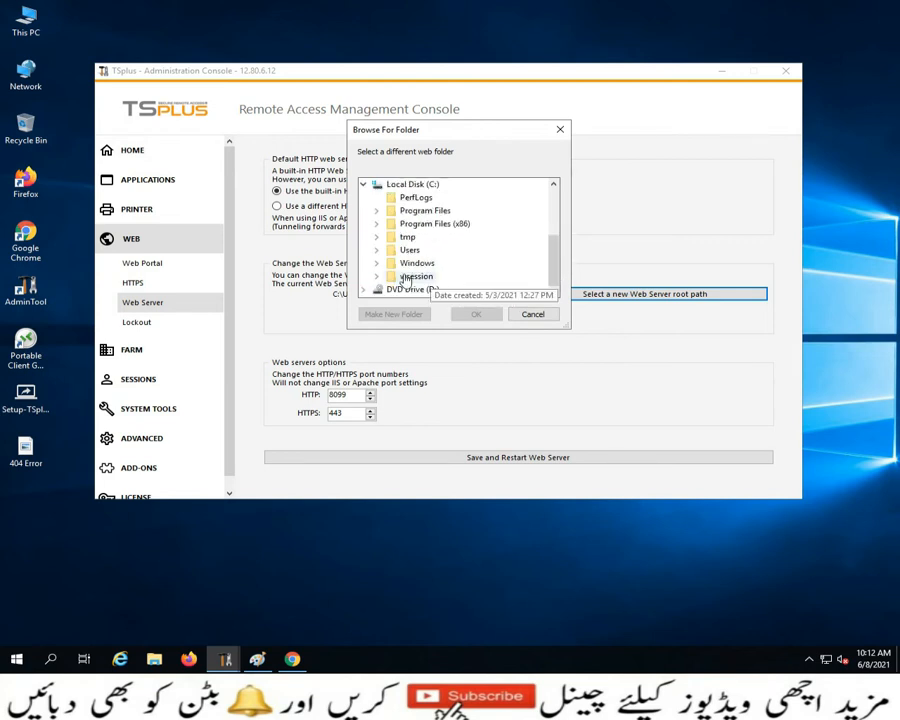
{"action": "left_click", "coordinate": [376, 223]}
{"action": "scroll", "coordinate": [554, 228], "scroll_direction": "down", "scroll_amount": 1}
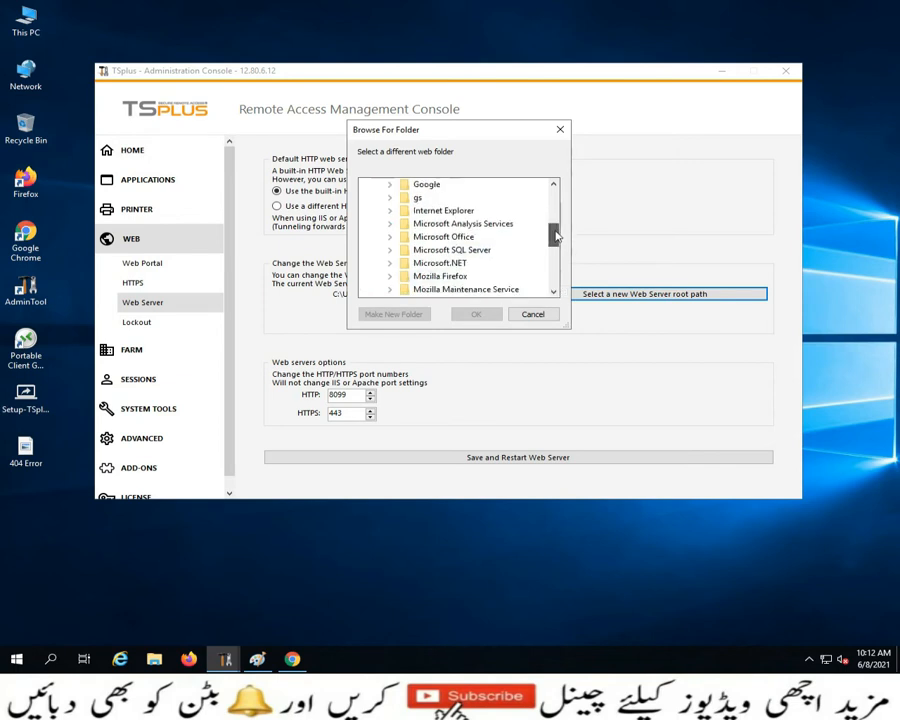
Browse to C:\Program Files (x86)\TSplus\Clients\www in File Explorer and check for the index file
{"action": "double_click", "coordinate": [26, 20]}
{"action": "double_click", "coordinate": [370, 378]}
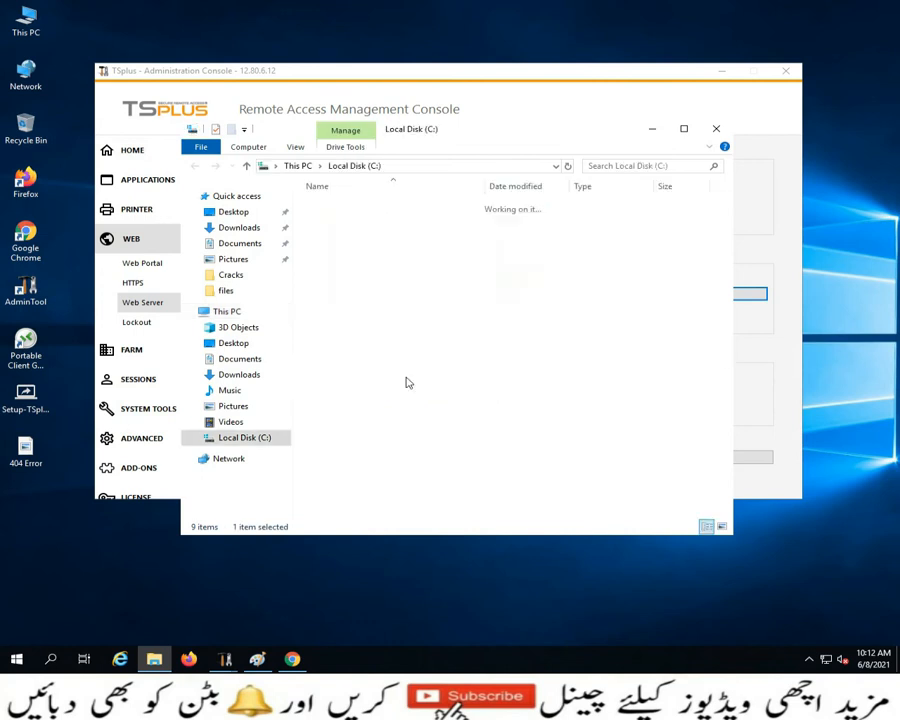
{"action": "double_click", "coordinate": [345, 236]}
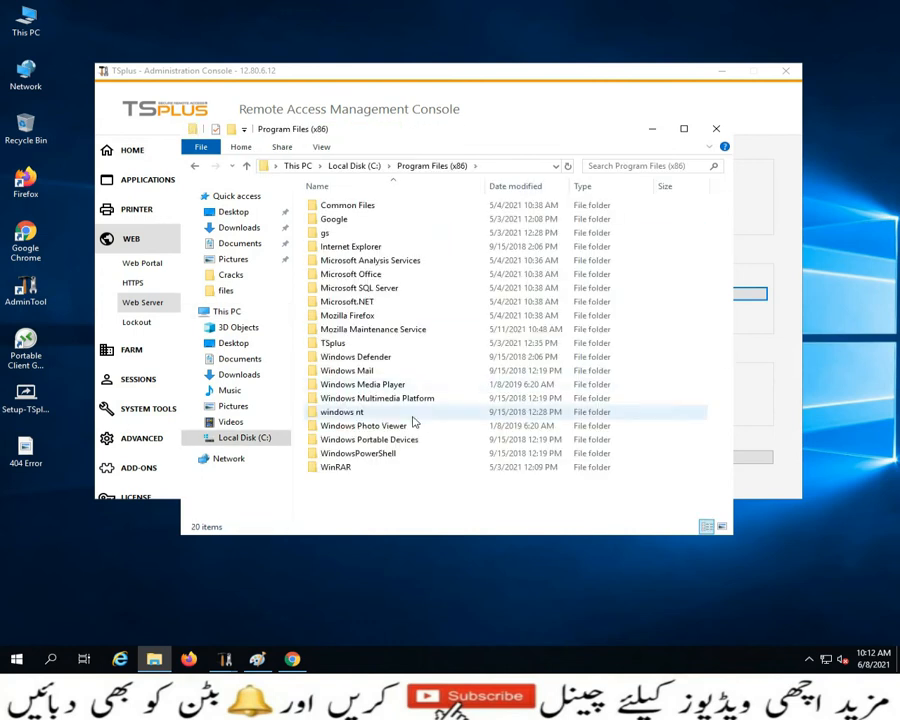
{"action": "double_click", "coordinate": [337, 343]}
{"action": "double_click", "coordinate": [332, 206]}
{"action": "double_click", "coordinate": [337, 236]}
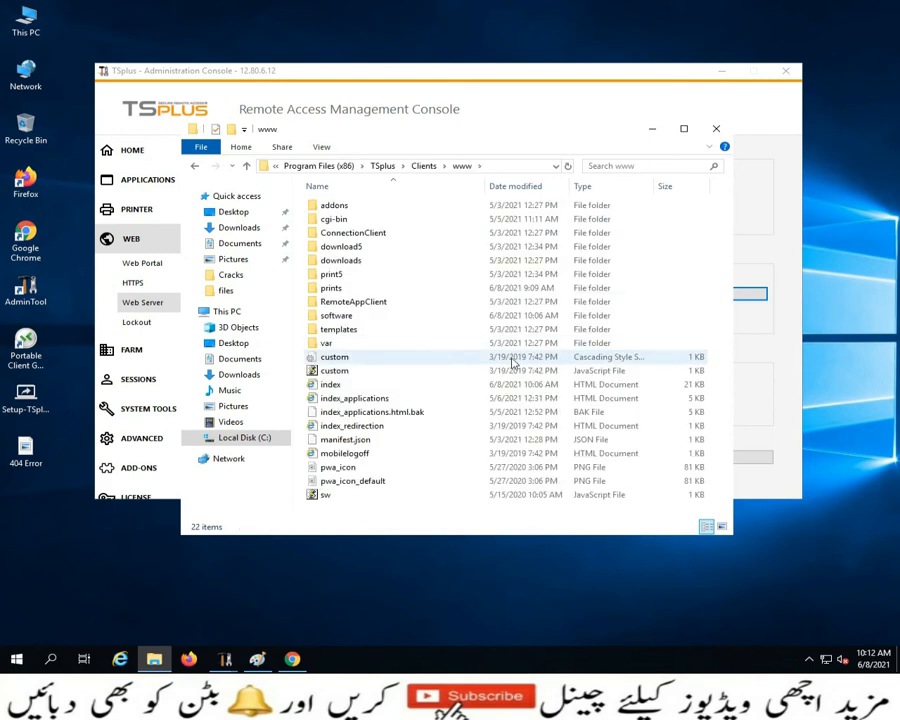
{"action": "left_click", "coordinate": [334, 387]}
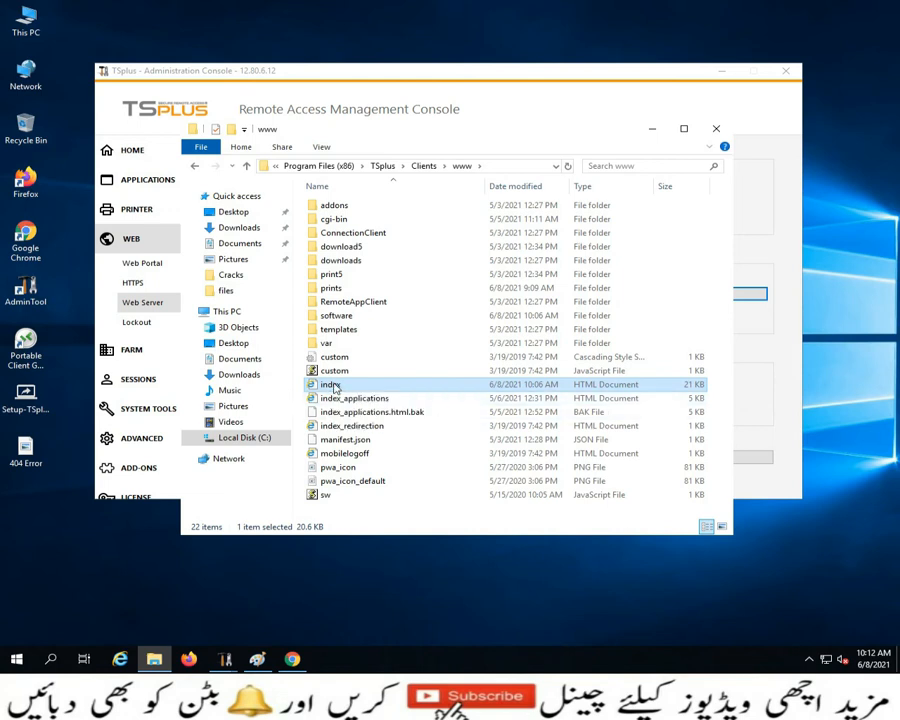
{"action": "right_click", "coordinate": [335, 388]}
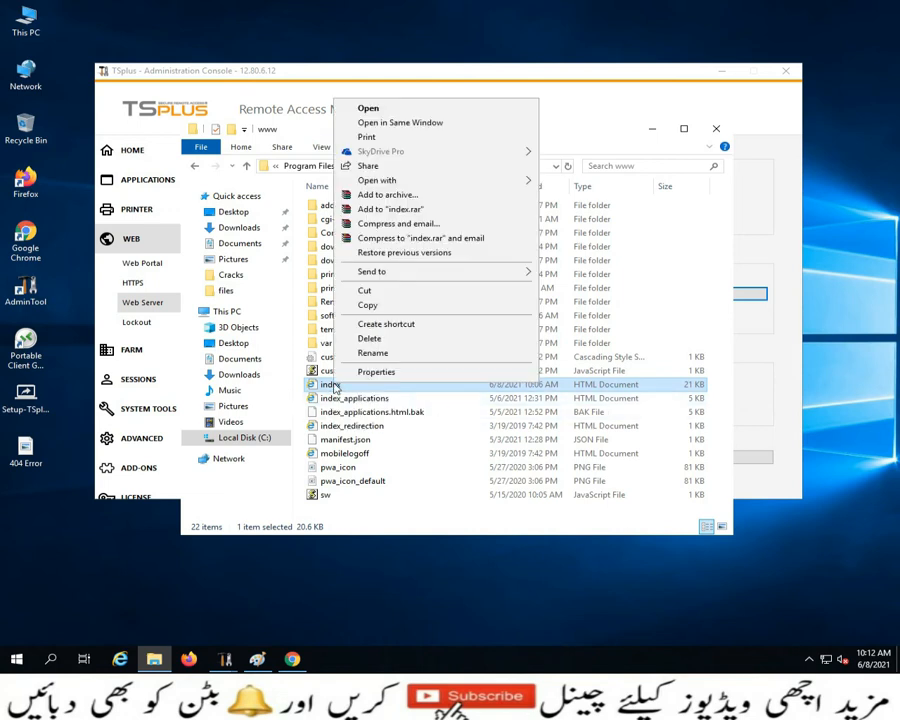
{"action": "left_click", "coordinate": [650, 130]}
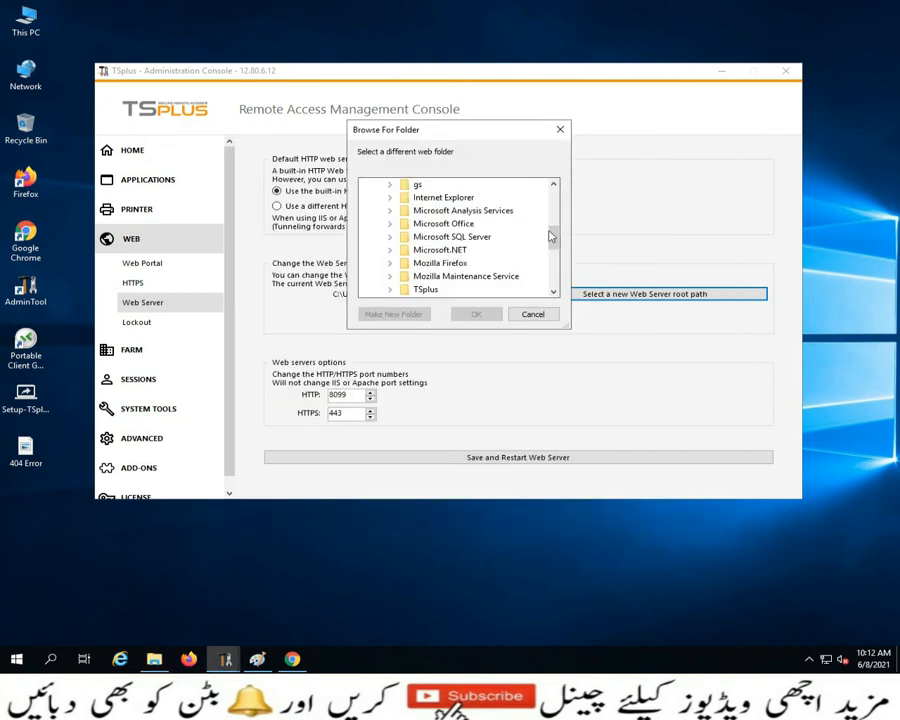
Choose the TSplus\Clients\www folder under Program Files (x86) as the new web server root path
{"action": "left_click_drag", "start_coordinate": [554, 233], "coordinate": [556, 244]}
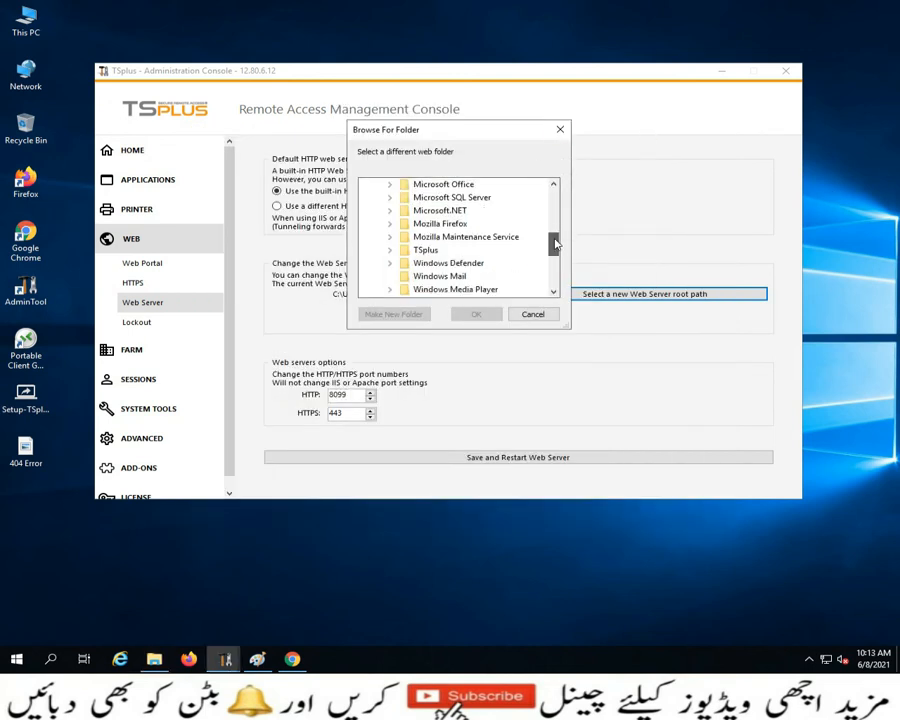
{"action": "double_click", "coordinate": [401, 255]}
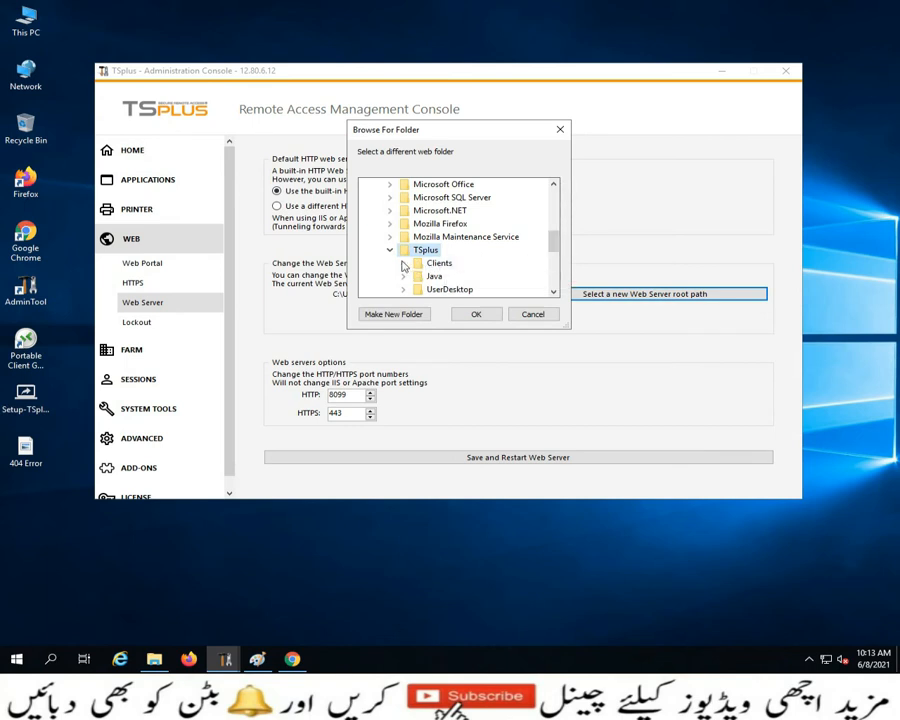
{"action": "left_click", "coordinate": [403, 263]}
{"action": "double_click", "coordinate": [452, 290]}
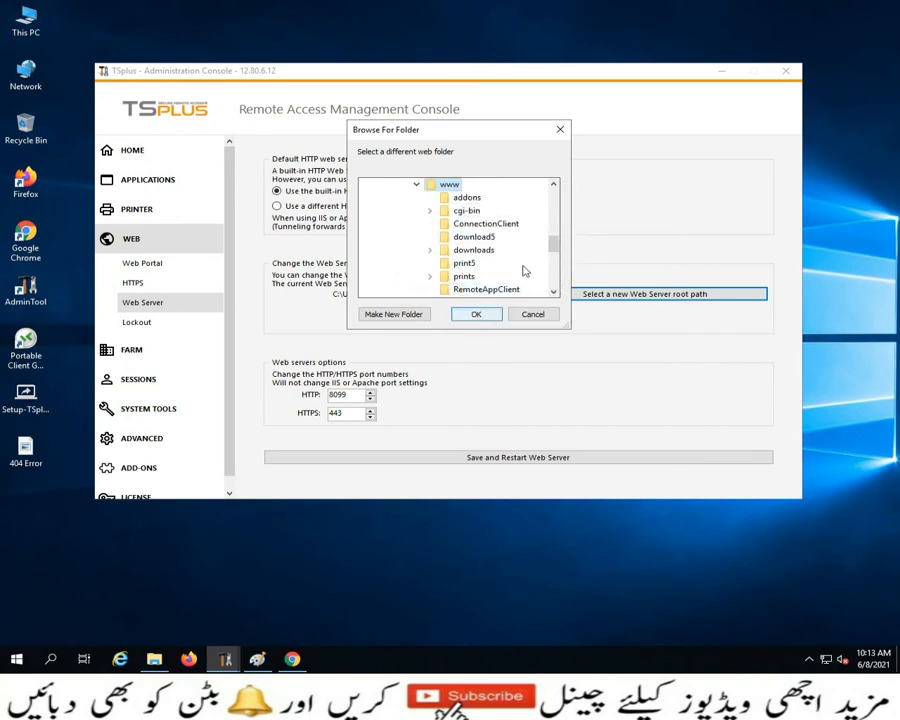
{"action": "mouse_move", "coordinate": [562, 248]}
{"action": "left_mouse_down"}
{"action": "mouse_move", "coordinate": [560, 263]}
{"action": "mouse_move", "coordinate": [560, 231]}
{"action": "left_mouse_up"}
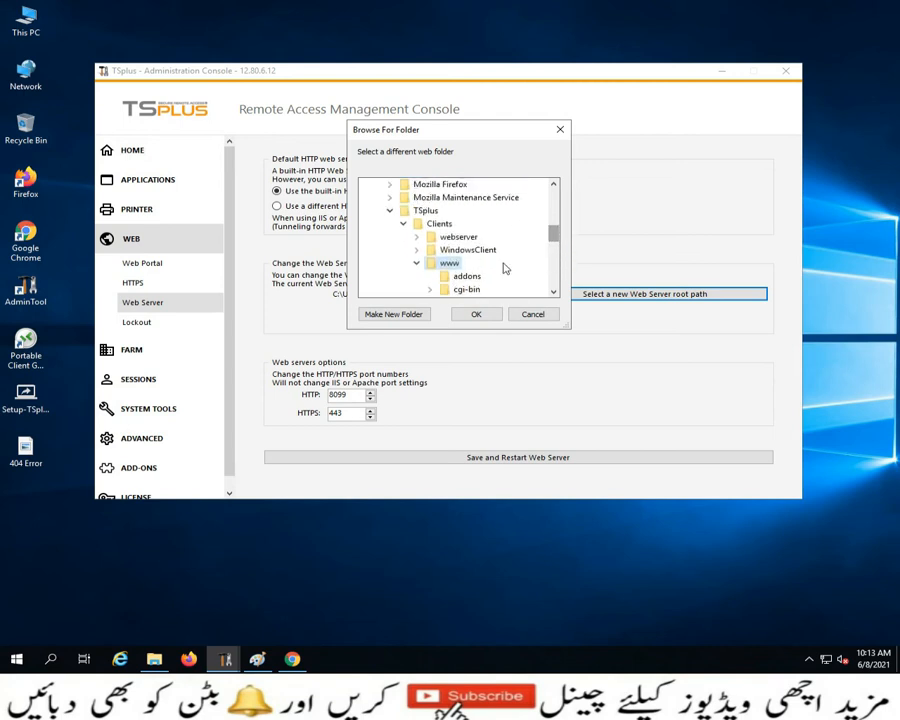
{"action": "left_click", "coordinate": [477, 314]}
Save the web server settings and restart the web server, accepting the root folder change
{"action": "left_click", "coordinate": [520, 458]}
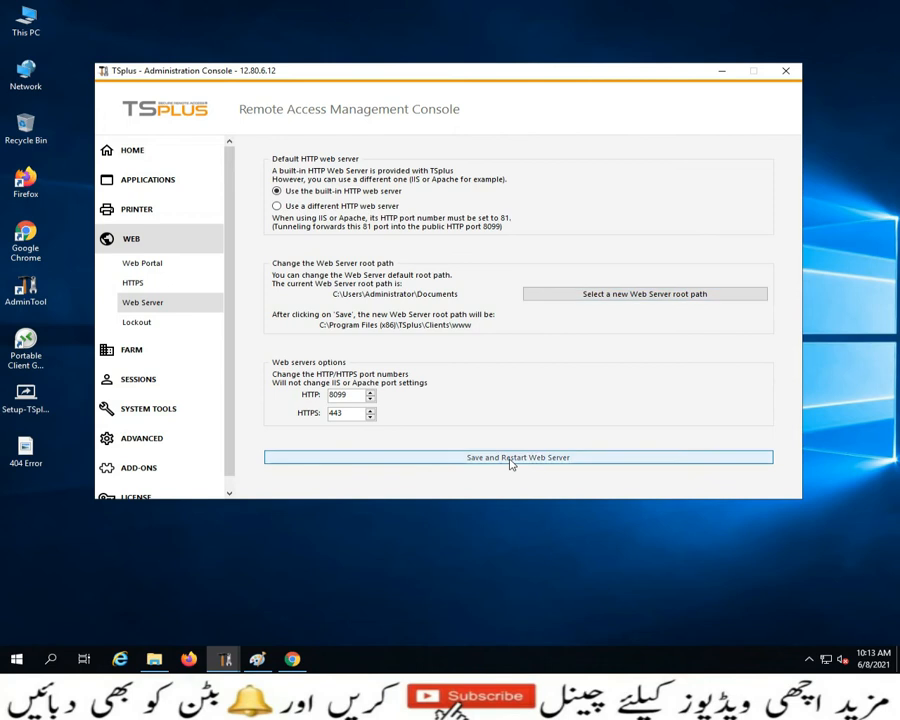
{"action": "left_click", "coordinate": [479, 368]}
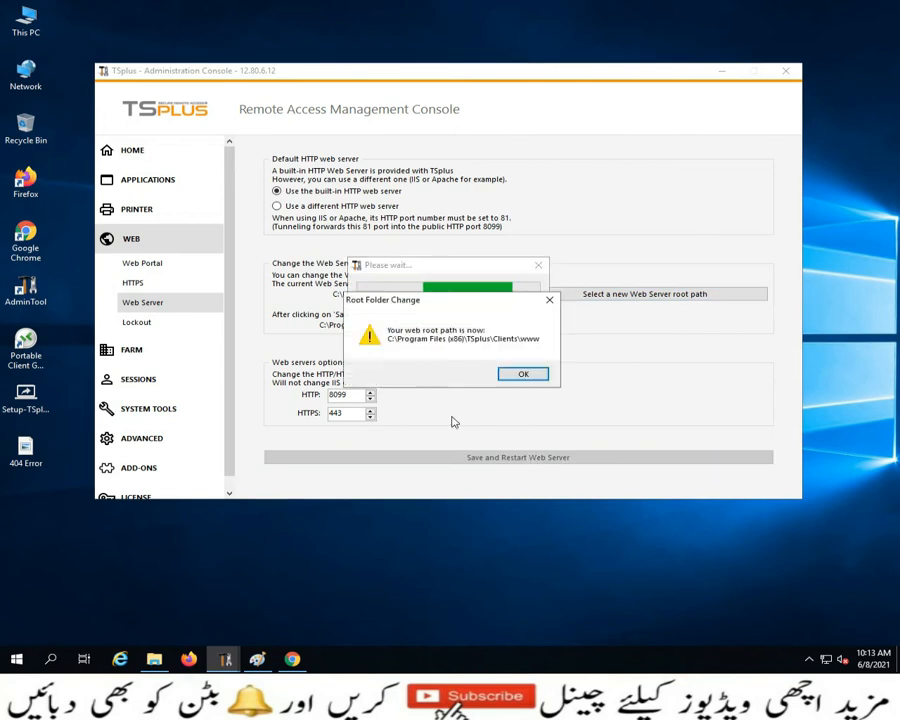
{"action": "left_click", "coordinate": [519, 374]}
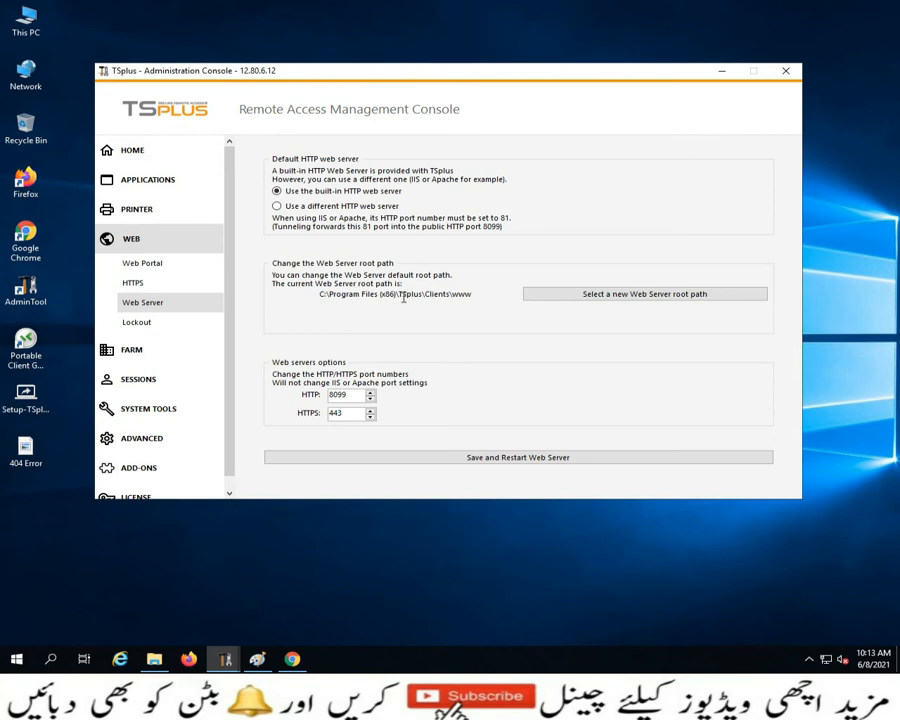
Check the web server root path, and open the localhost:8099 web portal from the console's home page
{"action": "left_click_drag", "start_coordinate": [472, 294], "coordinate": [325, 294]}
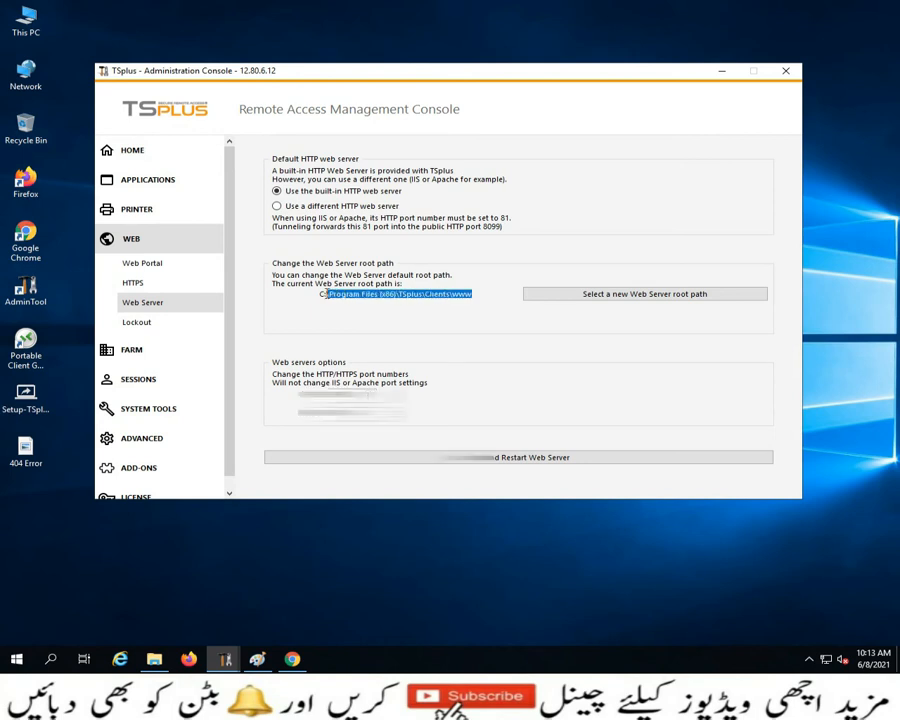
{"action": "left_click", "coordinate": [127, 152]}
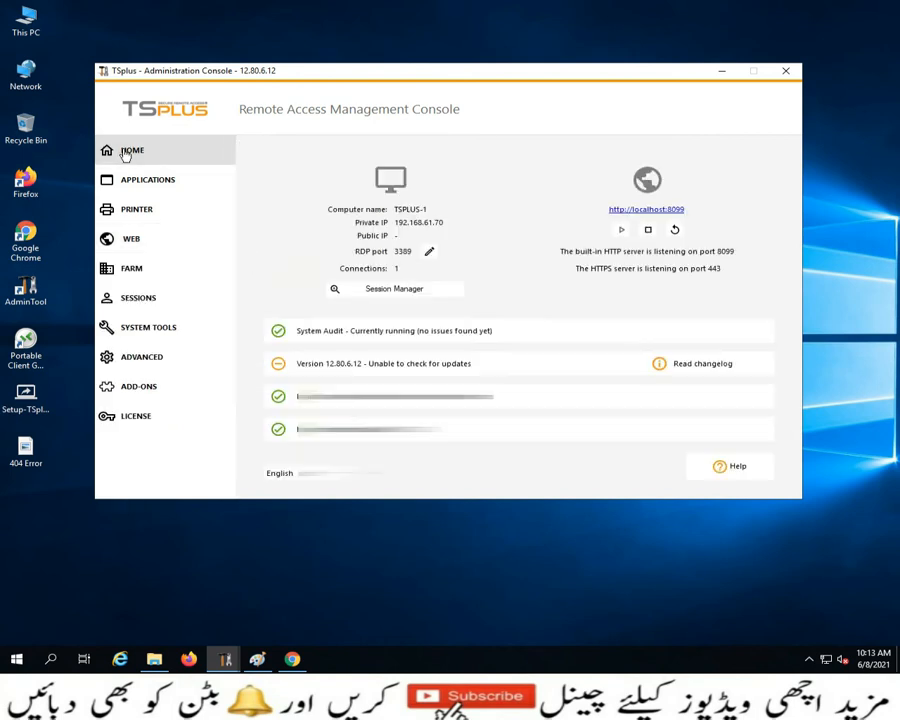
{"action": "left_click", "coordinate": [652, 211]}
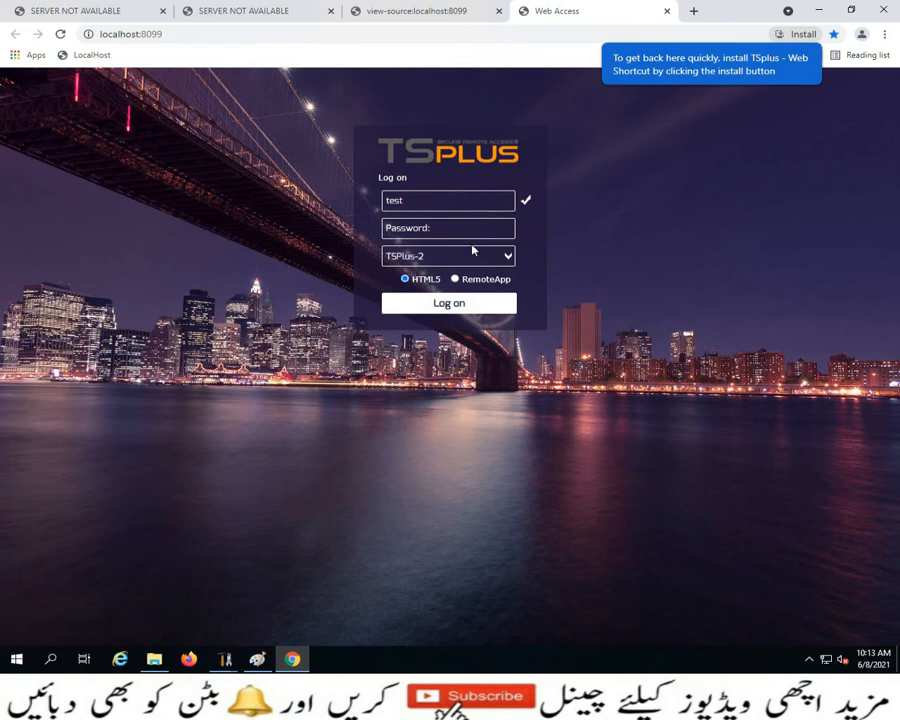
View the page source of the Web Access logon page and look through its configuration and style code
{"action": "right_click", "coordinate": [682, 205]}
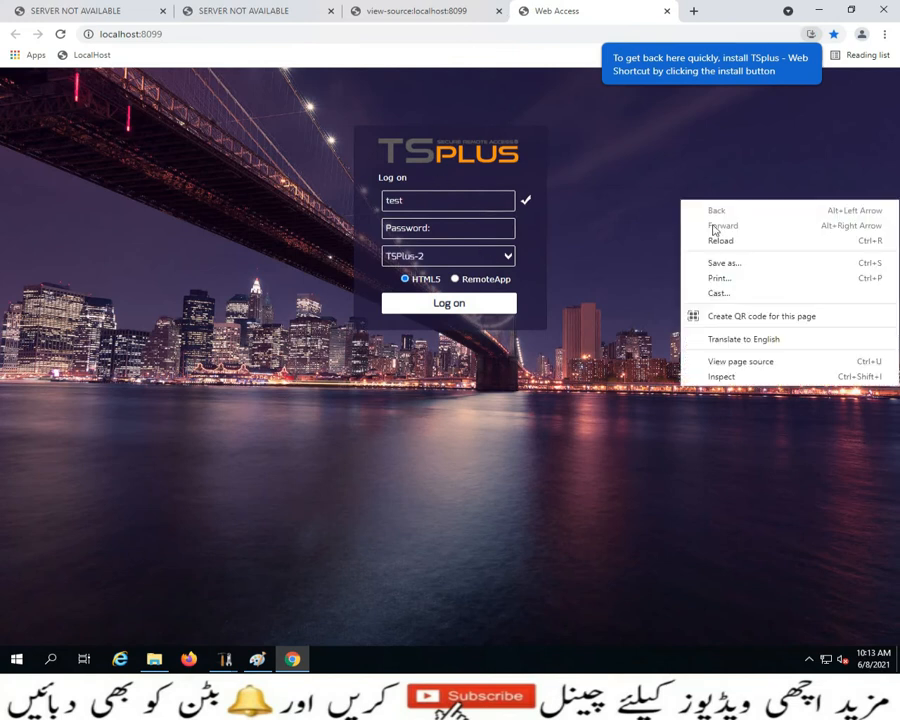
{"action": "left_click", "coordinate": [741, 362]}
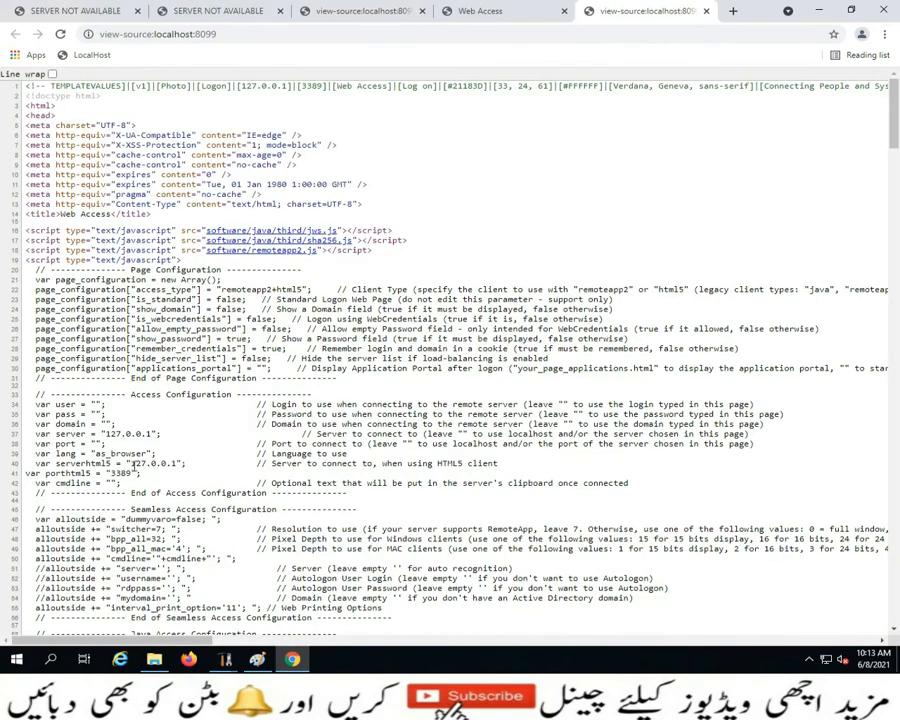
{"action": "scroll", "coordinate": [435, 463], "scroll_direction": "down", "scroll_amount": 10}
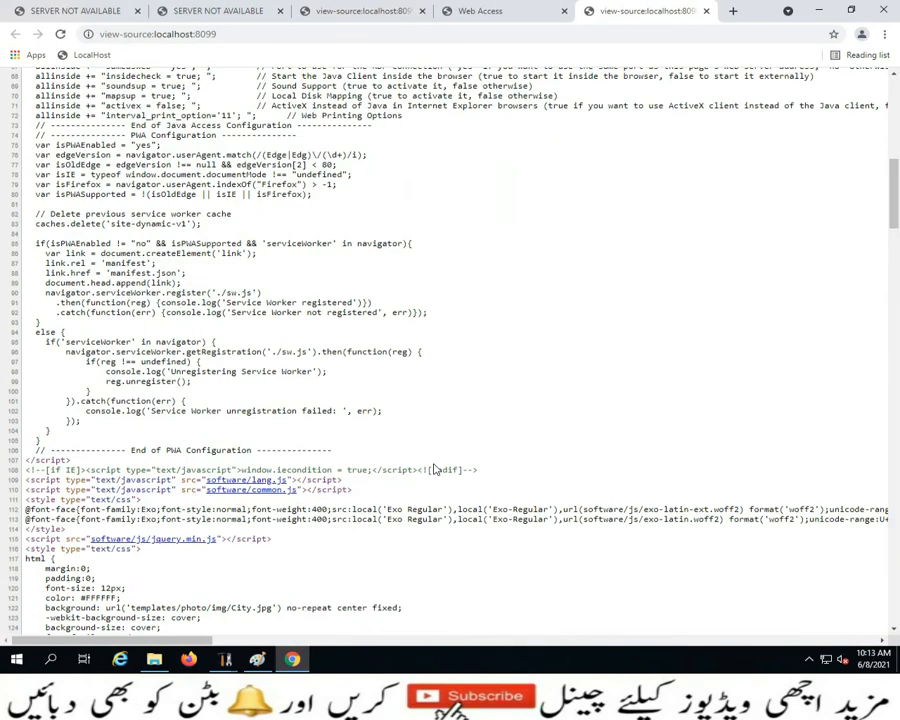
{"action": "scroll", "coordinate": [435, 469], "scroll_direction": "down", "scroll_amount": 7}
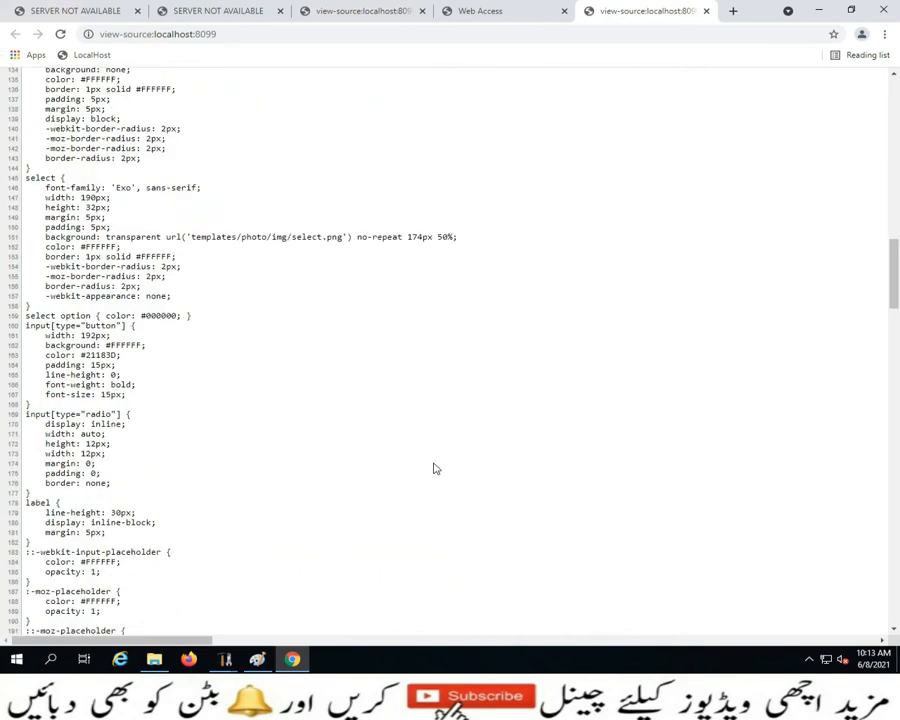
{"action": "scroll", "coordinate": [435, 469], "scroll_direction": "up", "scroll_amount": 3}
{"action": "scroll", "coordinate": [435, 468], "scroll_direction": "up", "scroll_amount": 4}
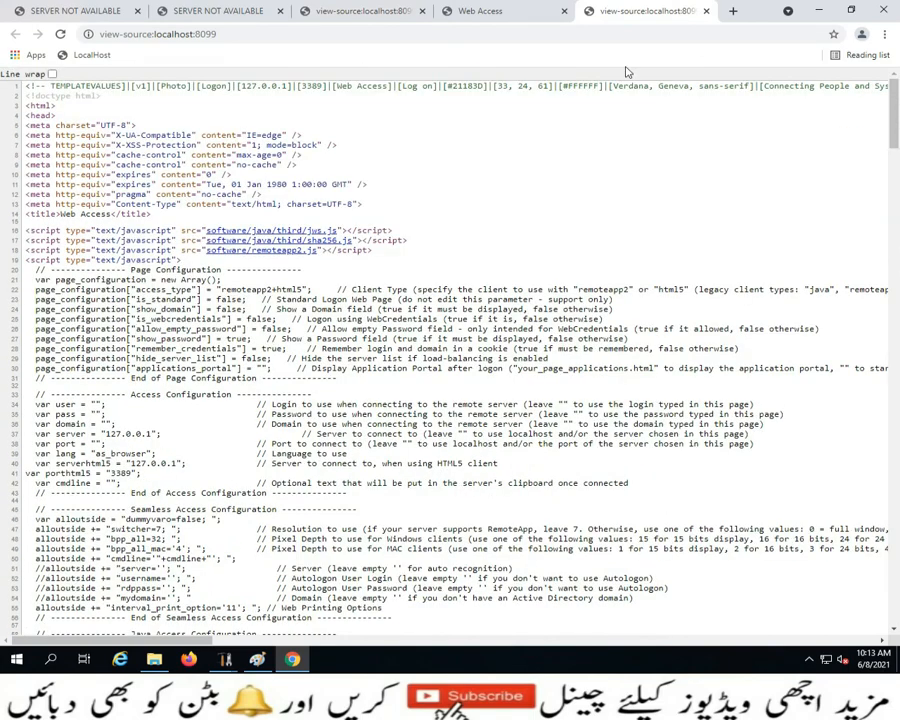
Return to the Web Access logon page and inspect its elements in the developer tools
{"action": "left_click", "coordinate": [496, 11]}
{"action": "right_click", "coordinate": [631, 235]}
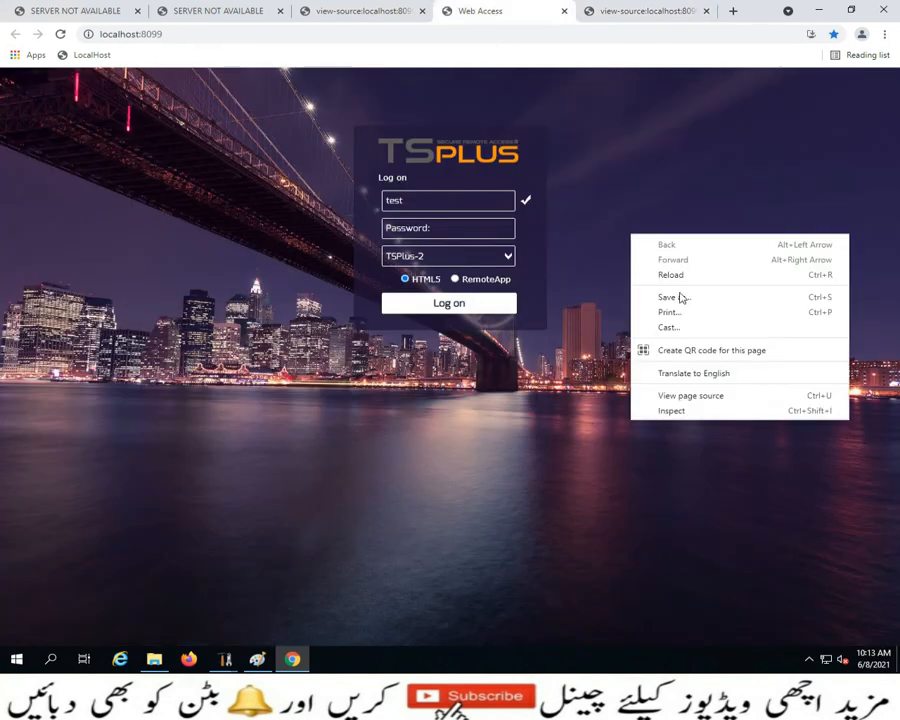
{"action": "left_click", "coordinate": [670, 411]}
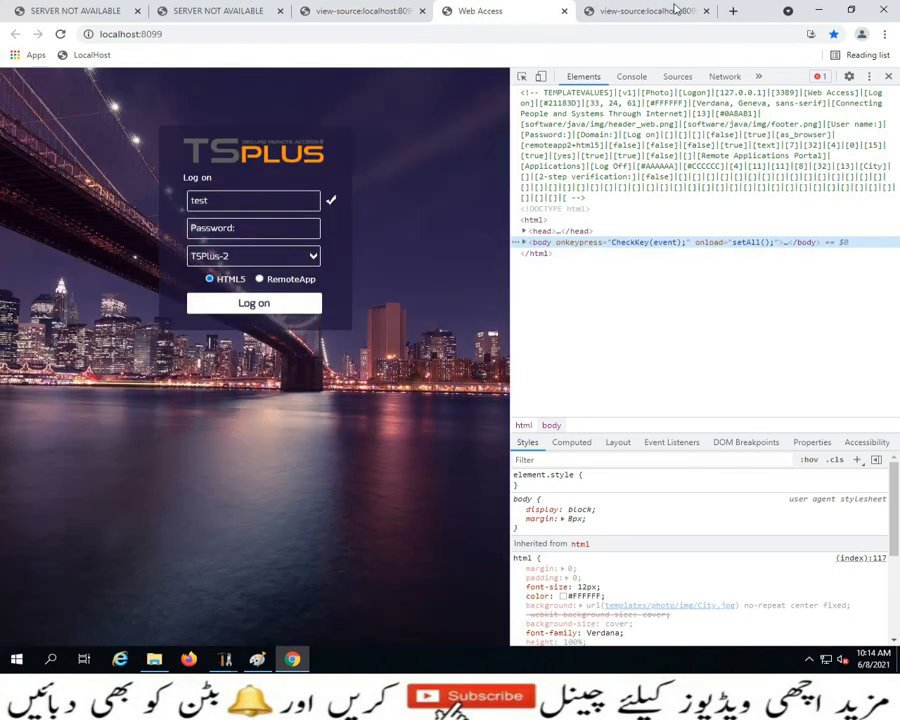
Close the Web Access page and its source view, and minimize the browser to return to the TSplus Administration Console
{"action": "key", "text": "ctrl+Tab"}
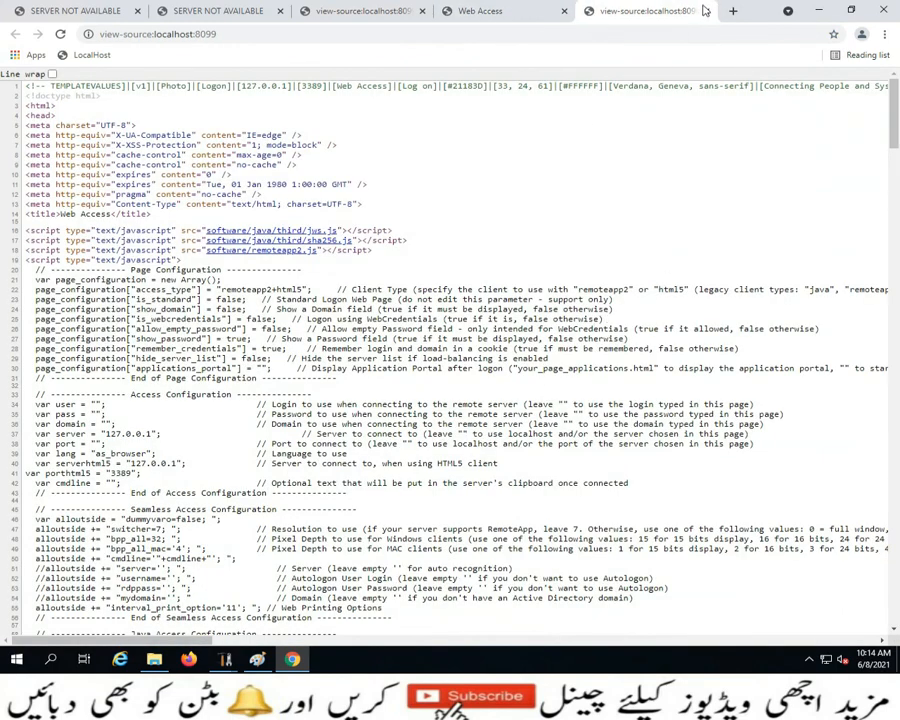
{"action": "left_click", "coordinate": [696, 10]}
{"action": "left_click", "coordinate": [670, 10]}
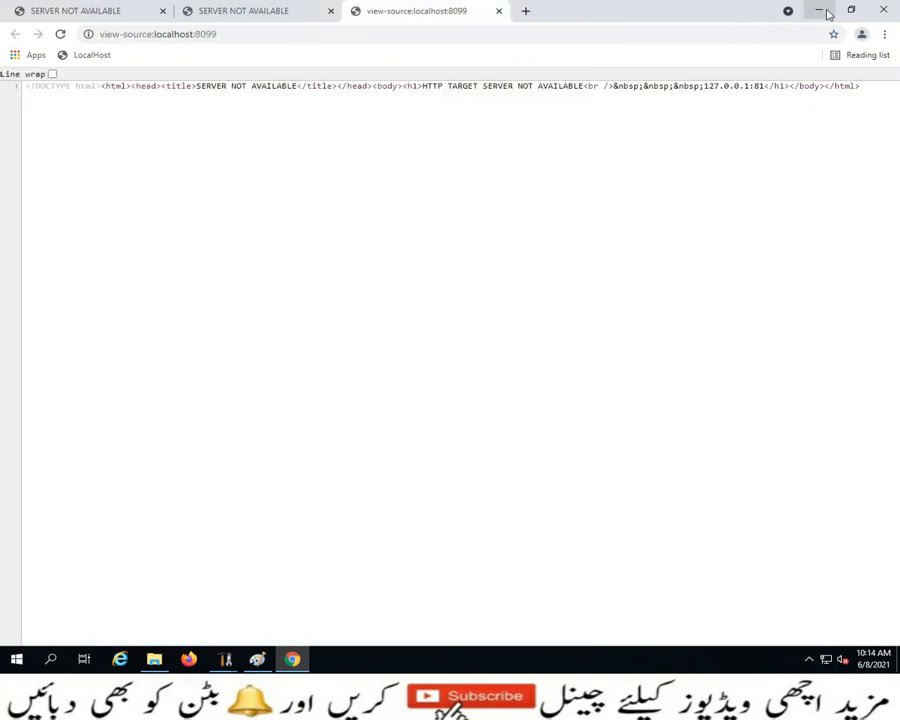
{"action": "left_click", "coordinate": [822, 10]}
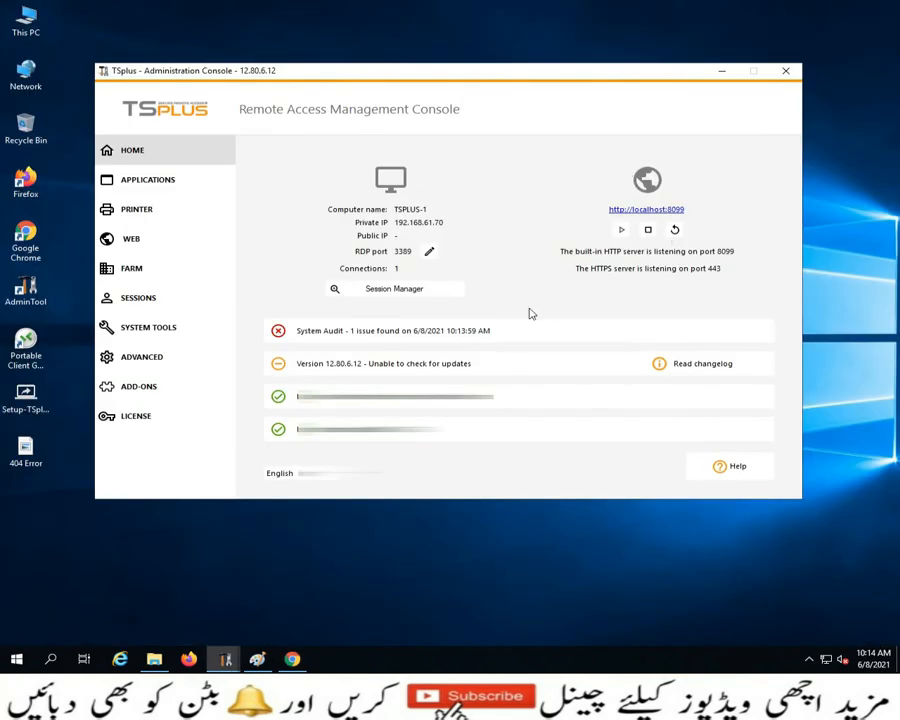